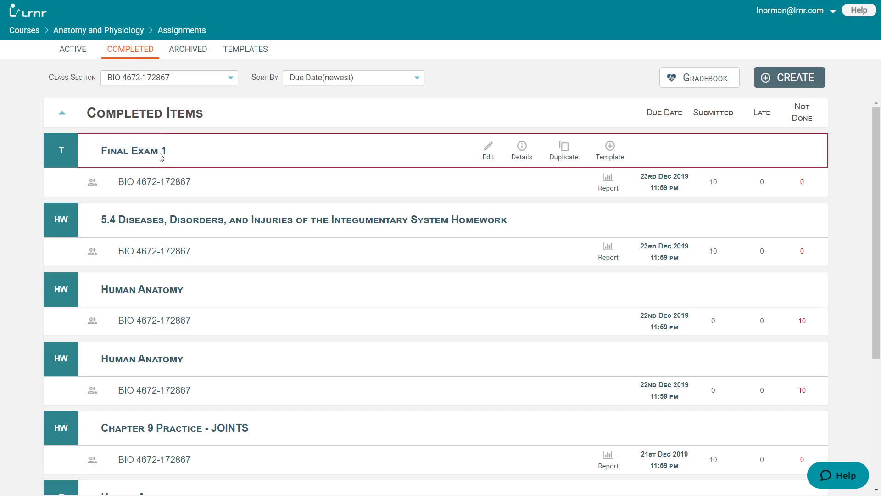
left_click(316, 188)
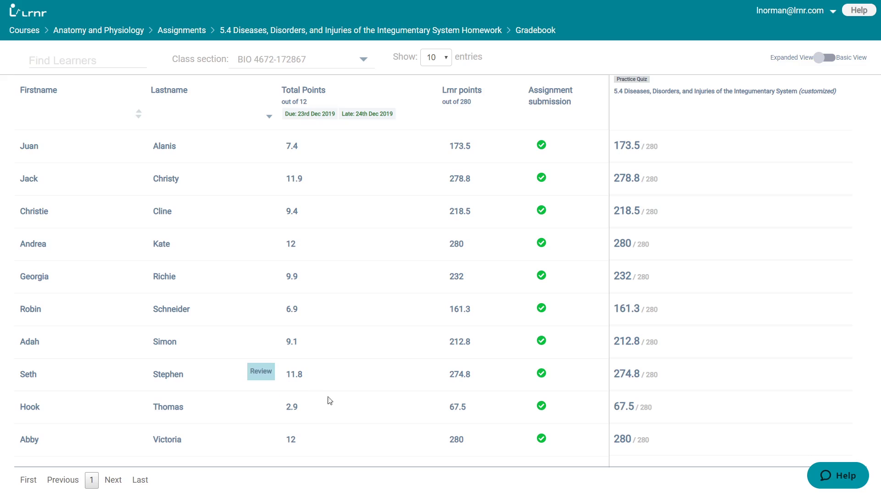
mouse_move(637, 407)
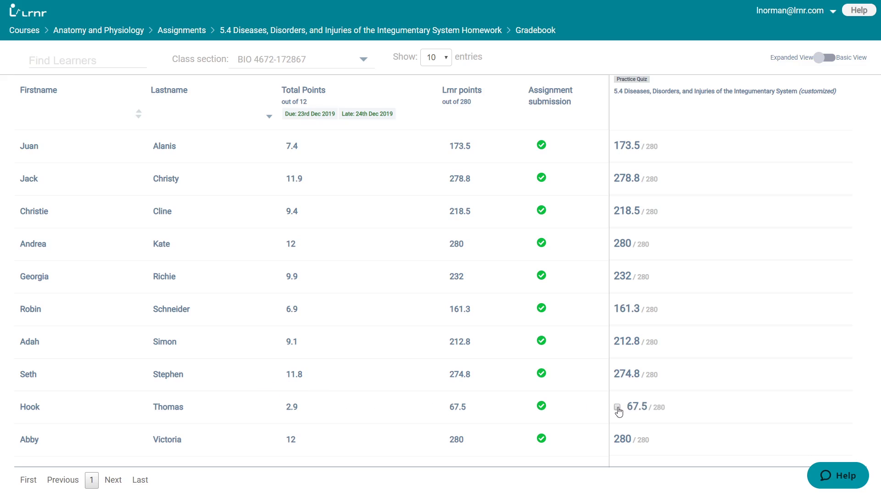
- Select the student's 67.5 practice-quiz score and open the Actions menu
left_click(617, 408)
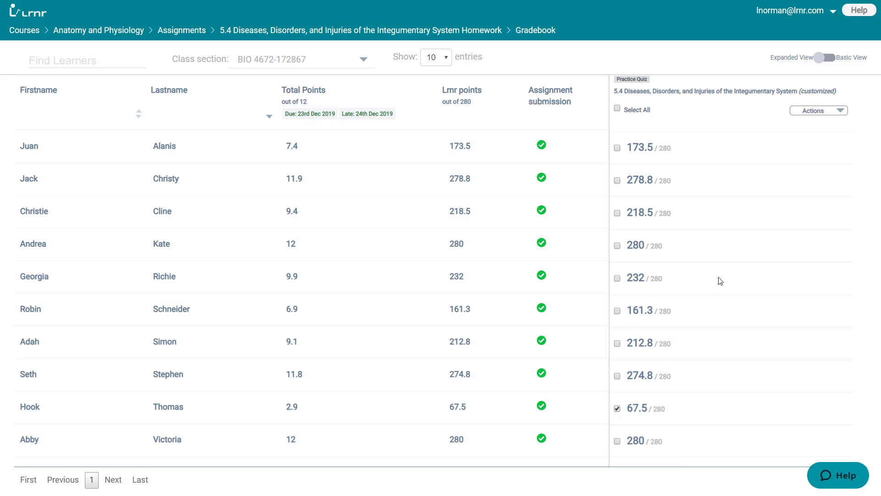
left_click(841, 113)
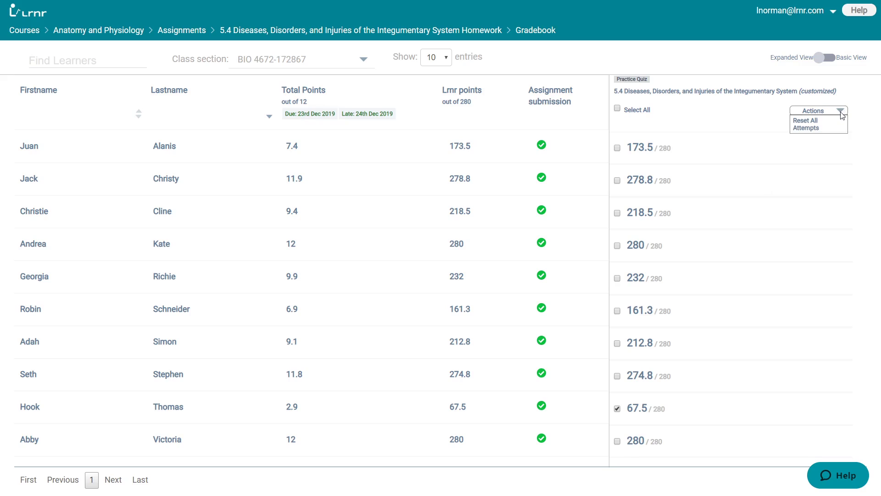
- Choose Reset All Attempts for the selected student
left_click(811, 128)
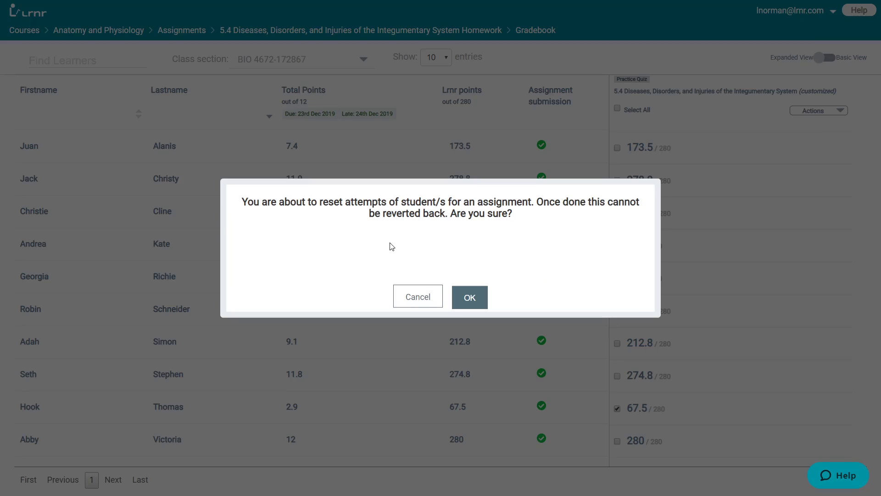